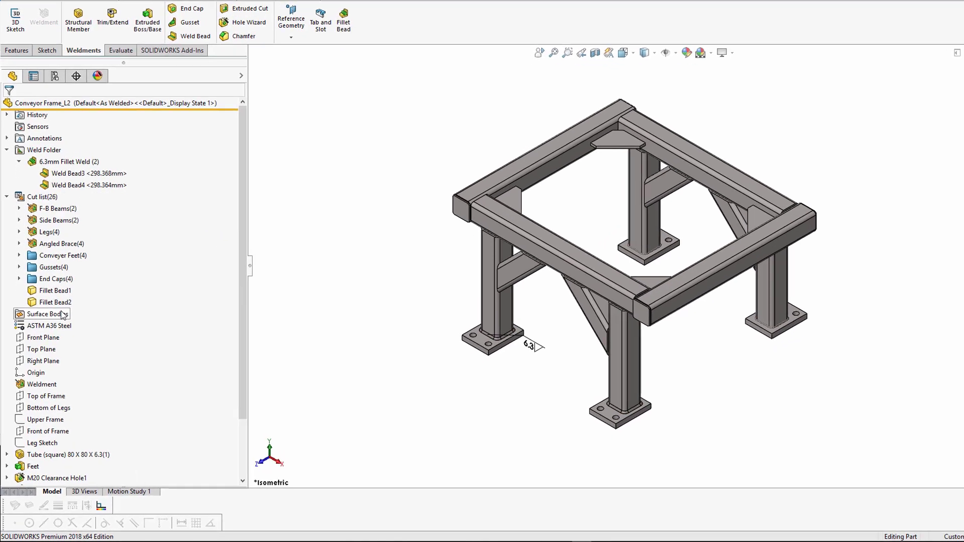
Open the starting part Conveyor Frame_L2_Start.SLDPRT.
scroll(100, 351, down, 3)
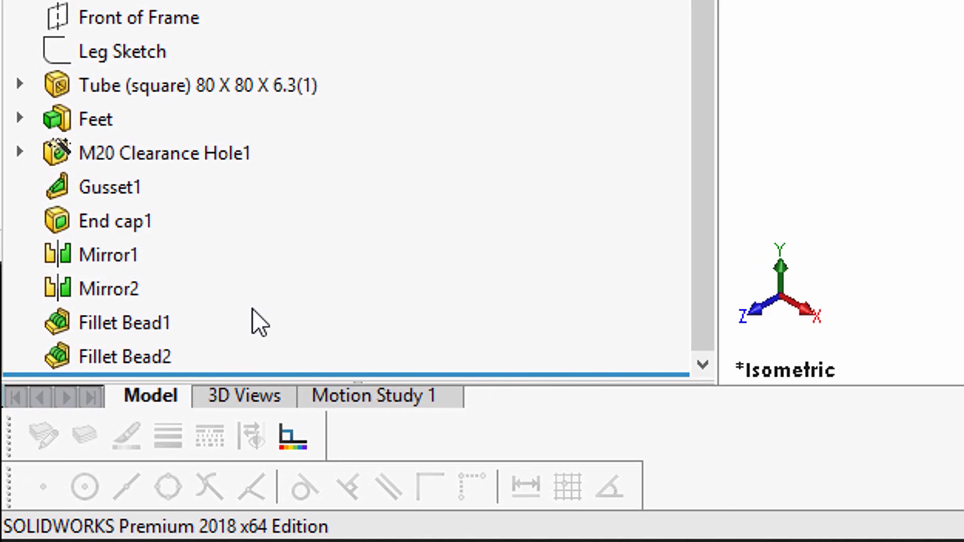
mouse_move(116, 326)
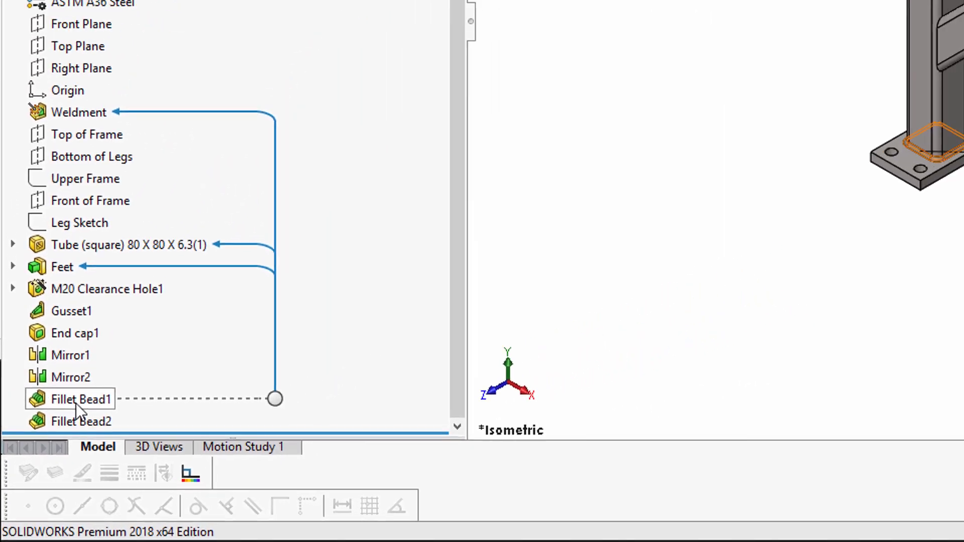
mouse_move(93, 400)
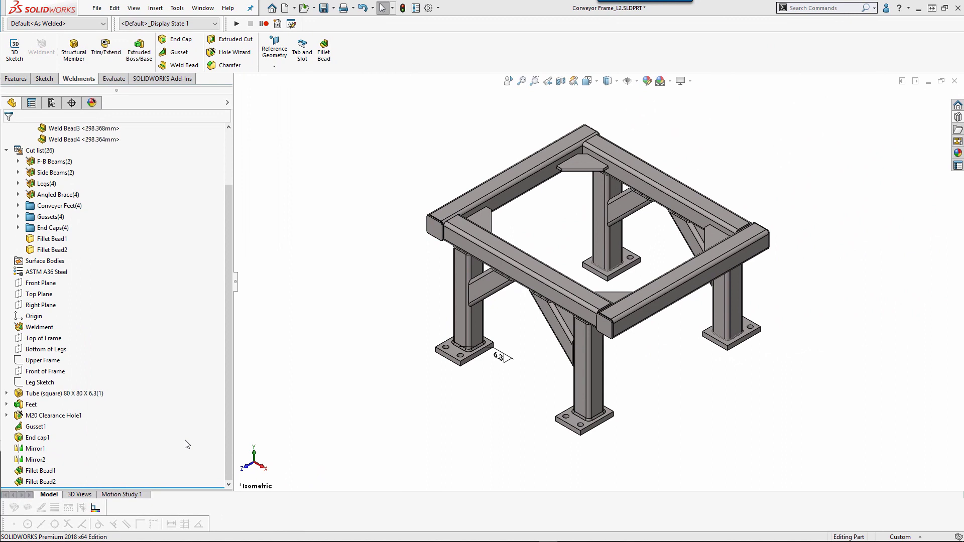
scroll(187, 445, up, 1)
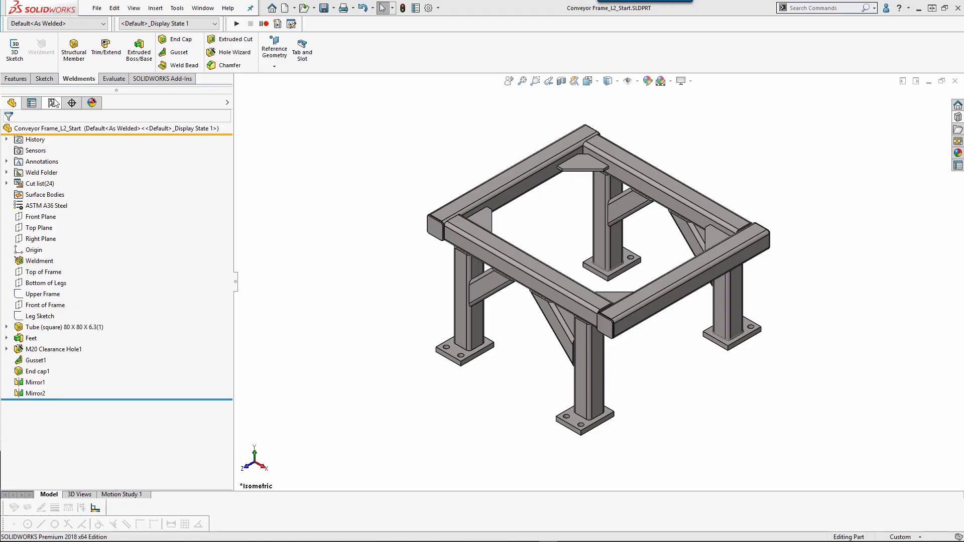
click(51, 103)
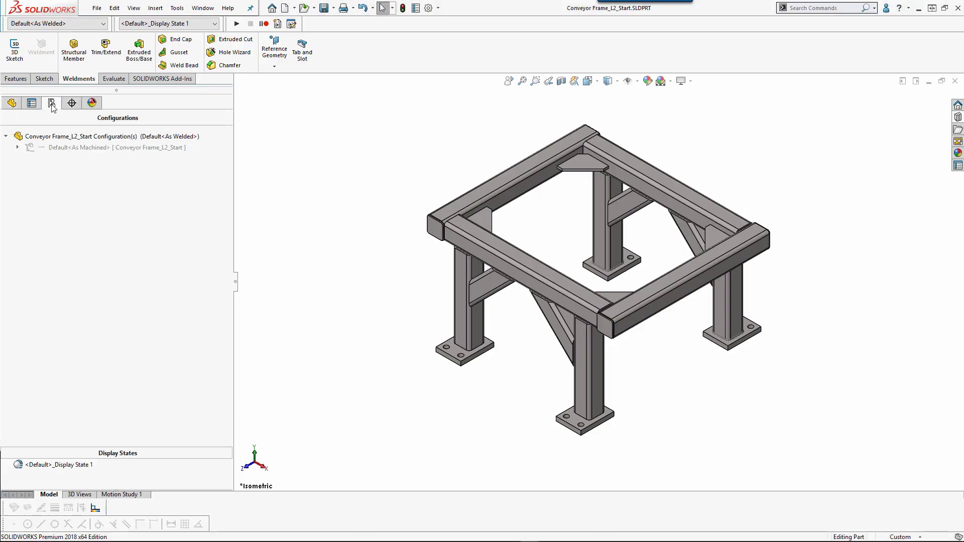
click(17, 147)
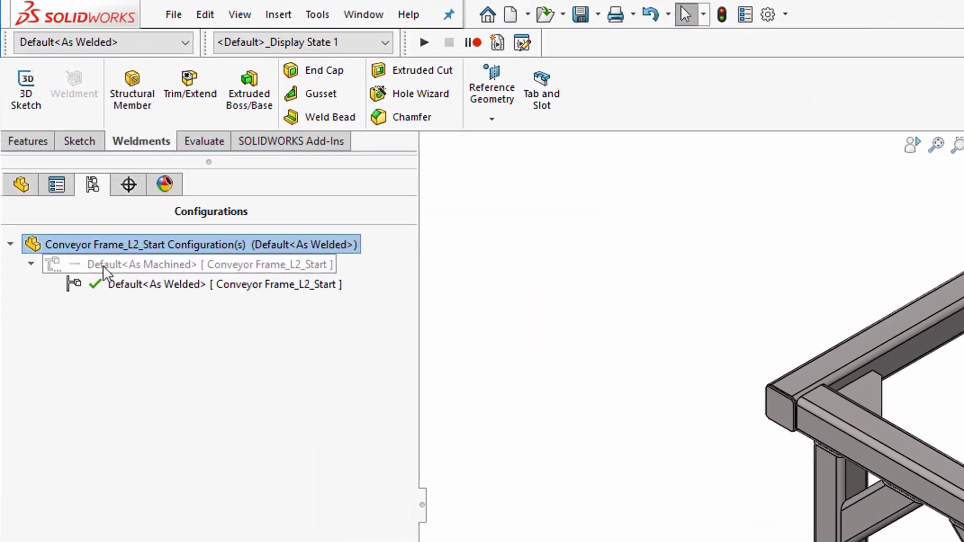
double_click(104, 265)
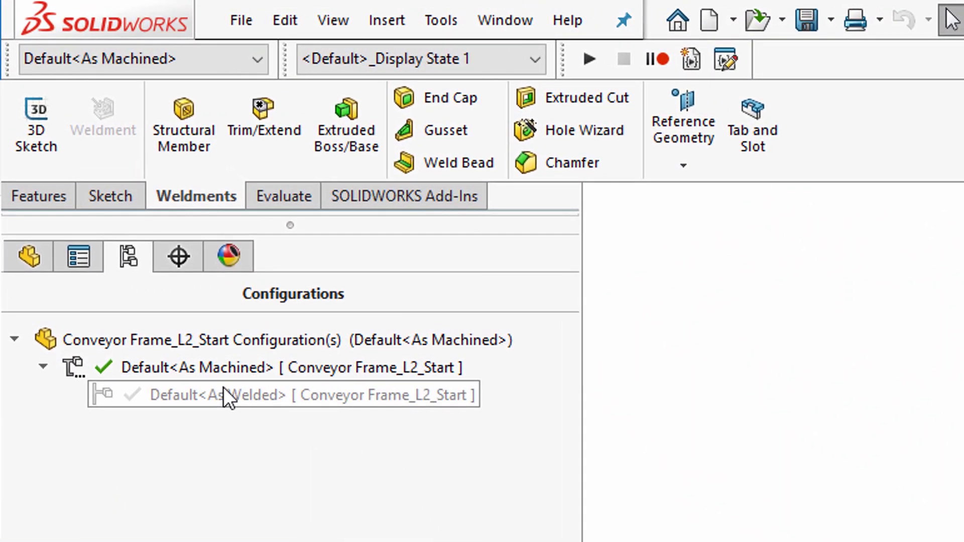
double_click(246, 394)
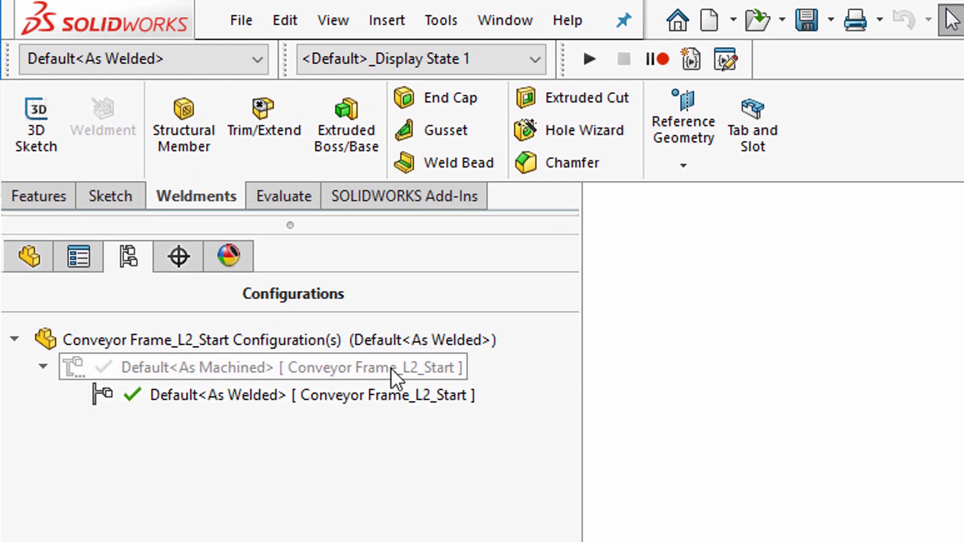
click(28, 257)
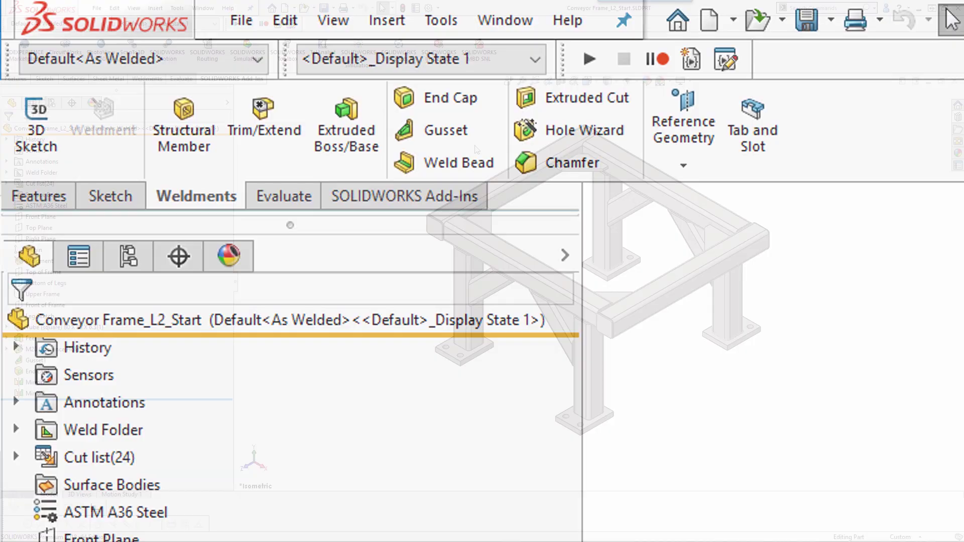
Display the Weldments section of the part's Document Properties in Options.
click(426, 8)
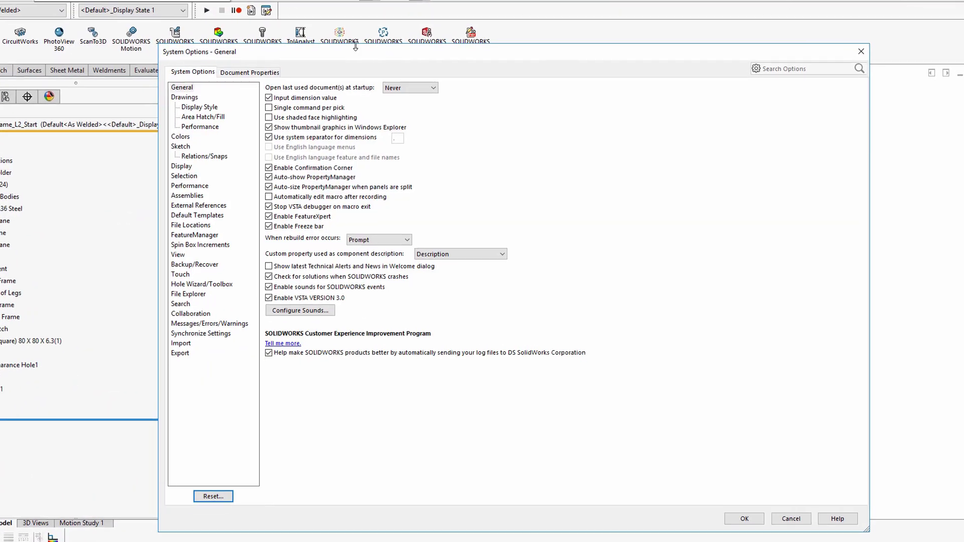
click(271, 73)
click(58, 230)
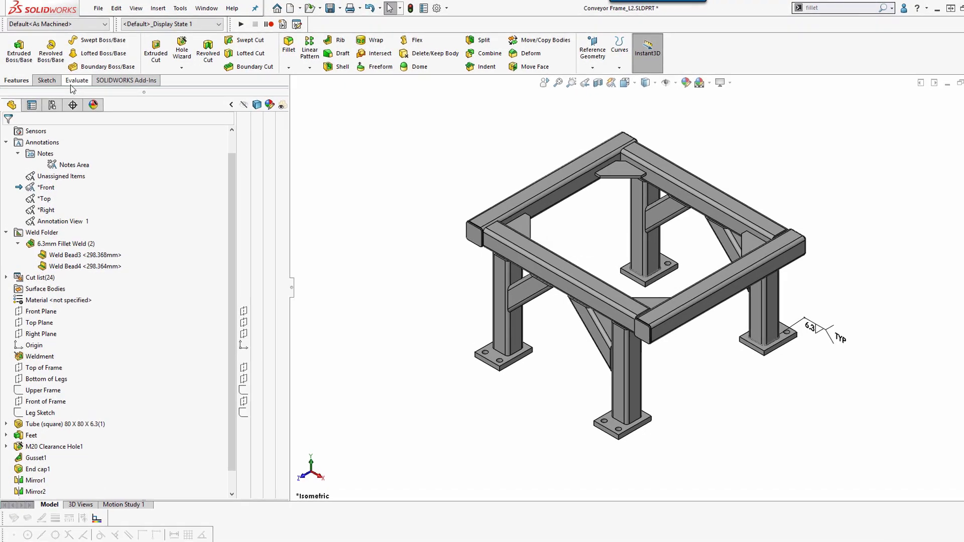
Add the Weldments tab to the CommandManager and display its tools.
right_click(123, 147)
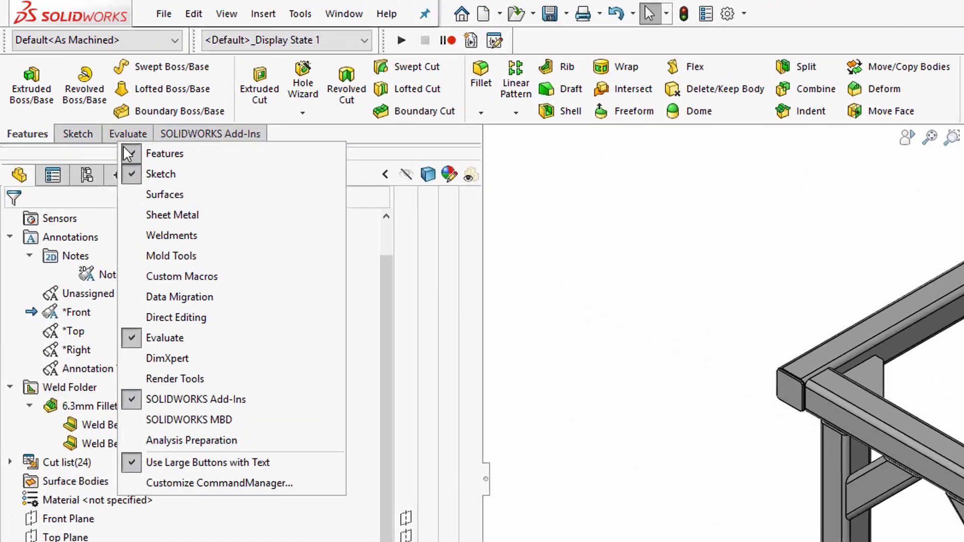
click(172, 238)
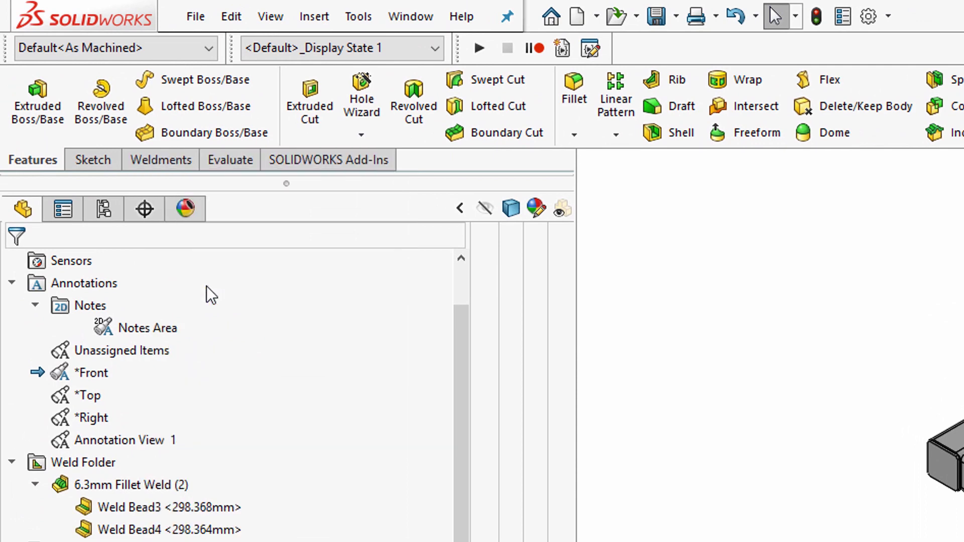
click(177, 161)
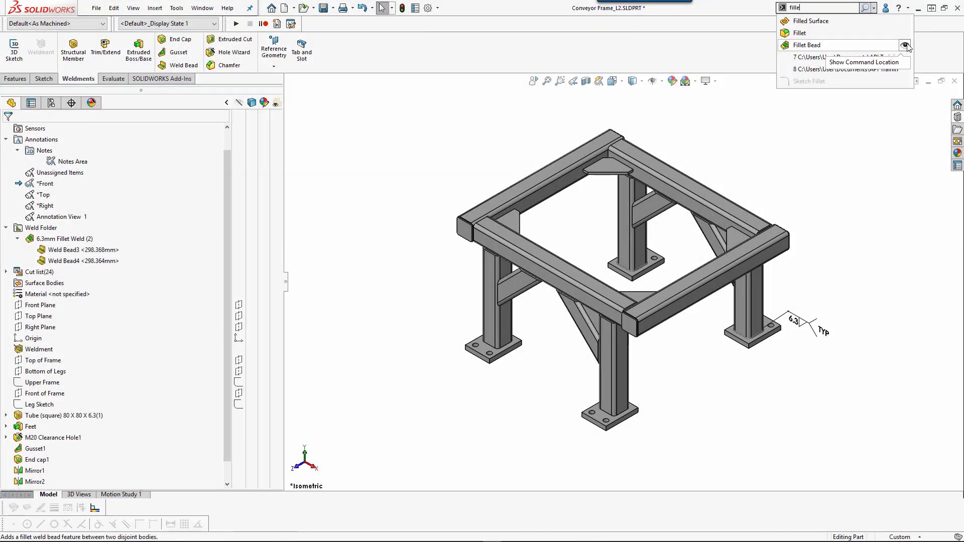
Find the Fillet Bead command under Insert > Weldments and through a 'fillet' command search.
click(904, 46)
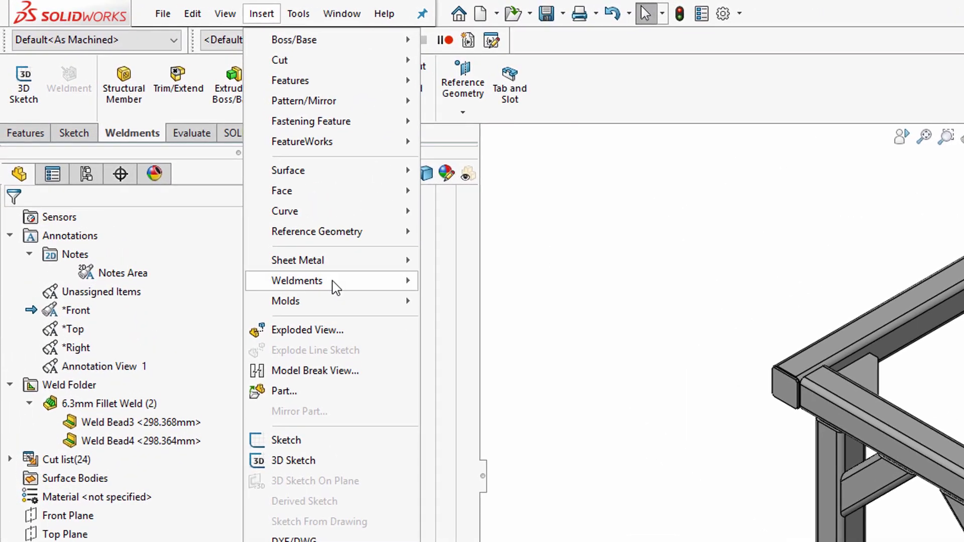
mouse_move(336, 288)
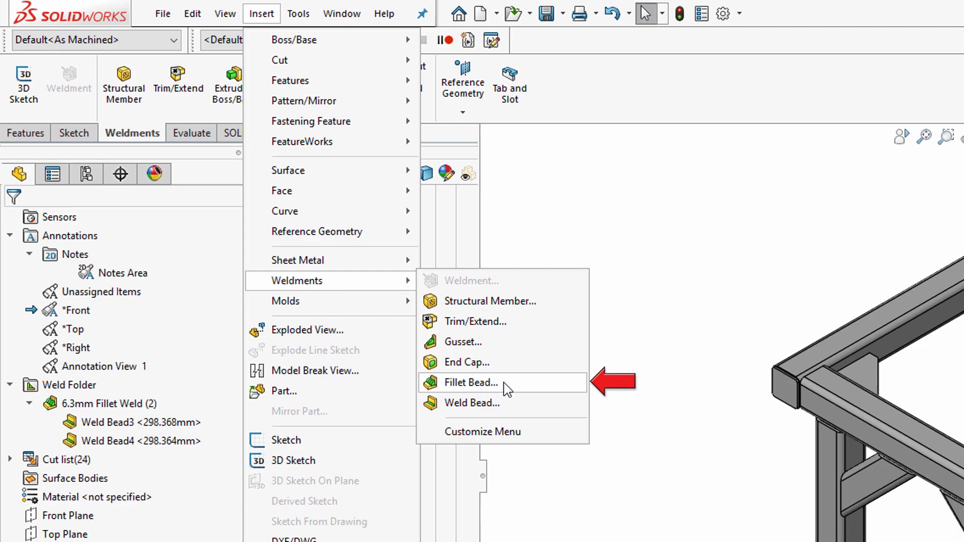
key(Escape)
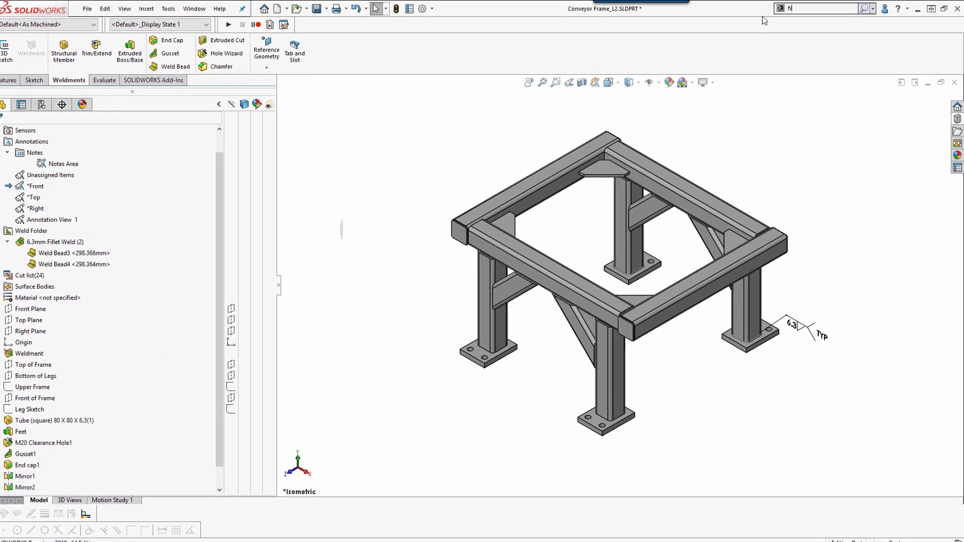
text(fillet)
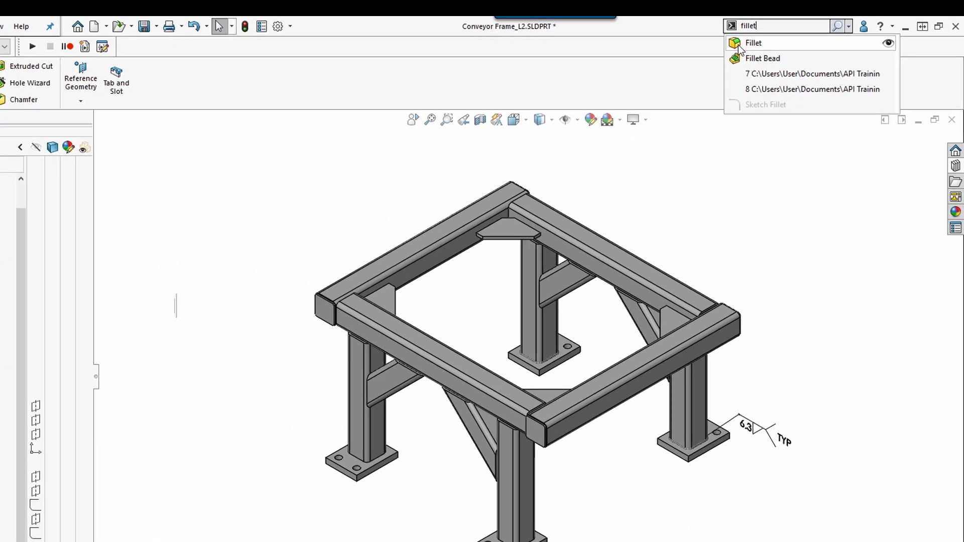
drag(739, 53, 213, 103)
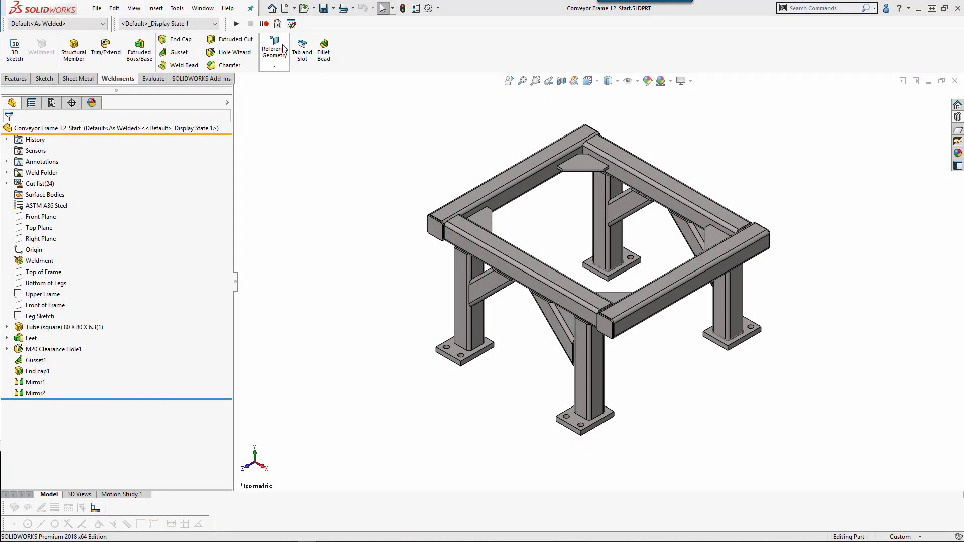
Define a full-length 6.3 mm fillet bead between the front leg face and base plate, then view its help page.
click(321, 53)
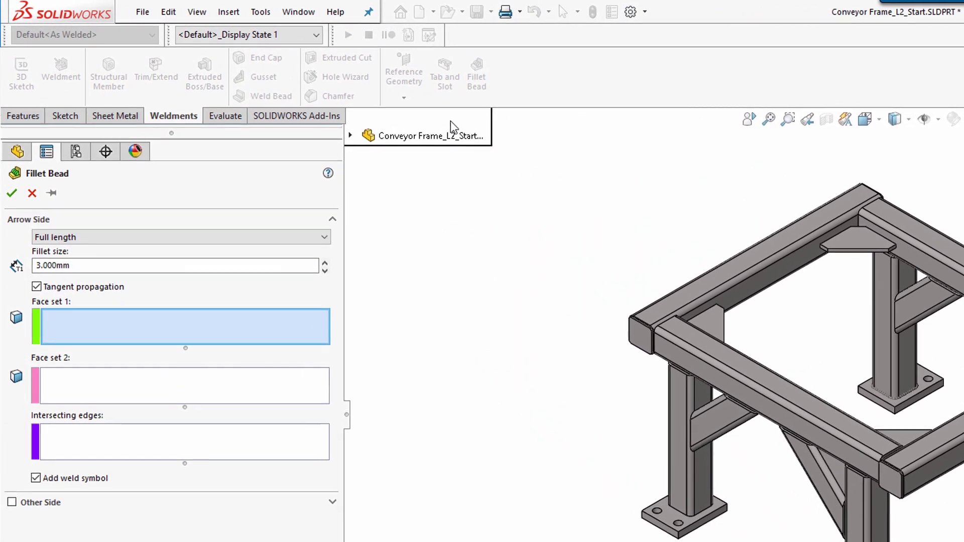
click(682, 492)
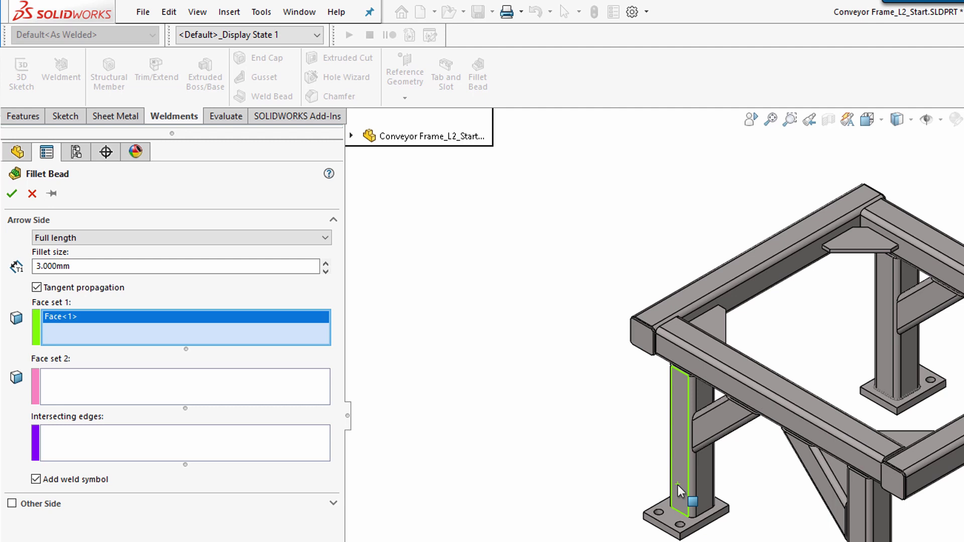
click(212, 384)
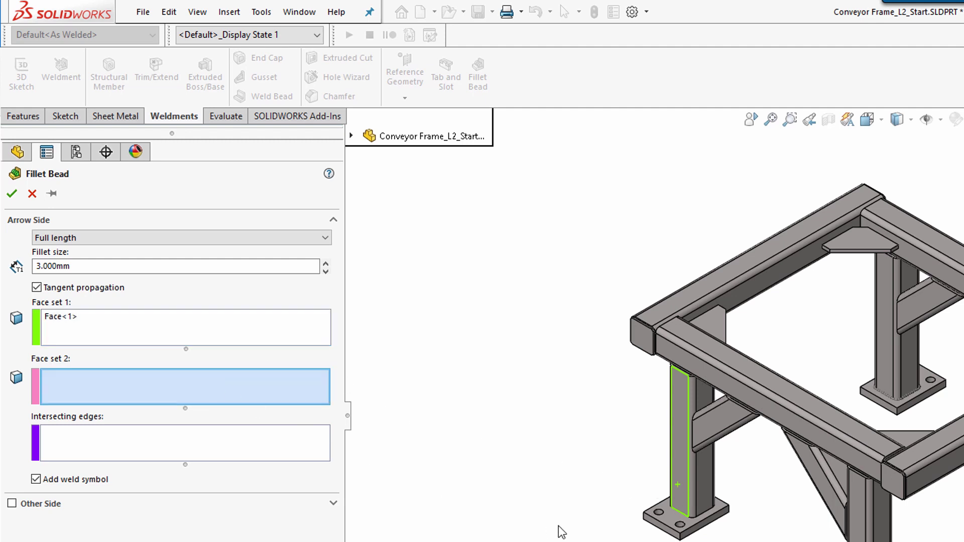
click(665, 522)
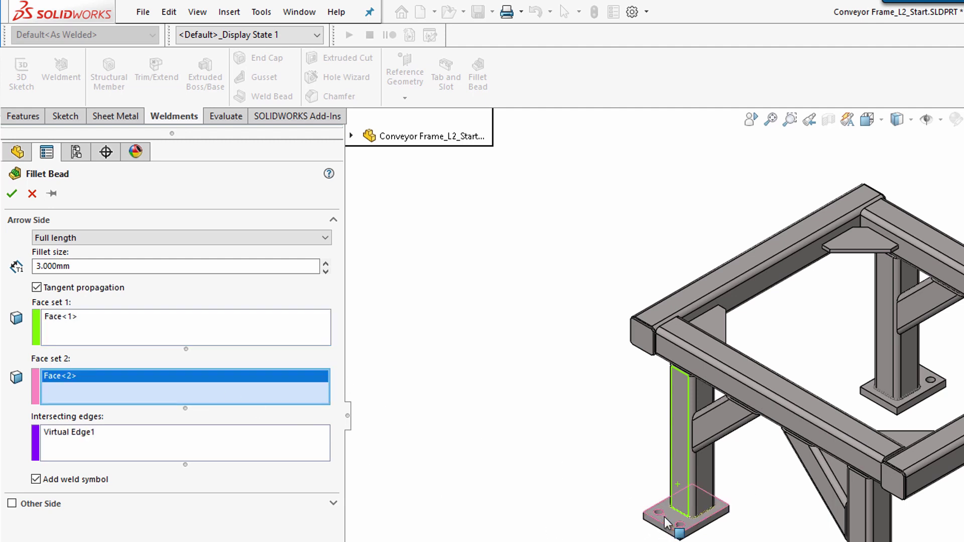
drag(145, 264, 18, 263)
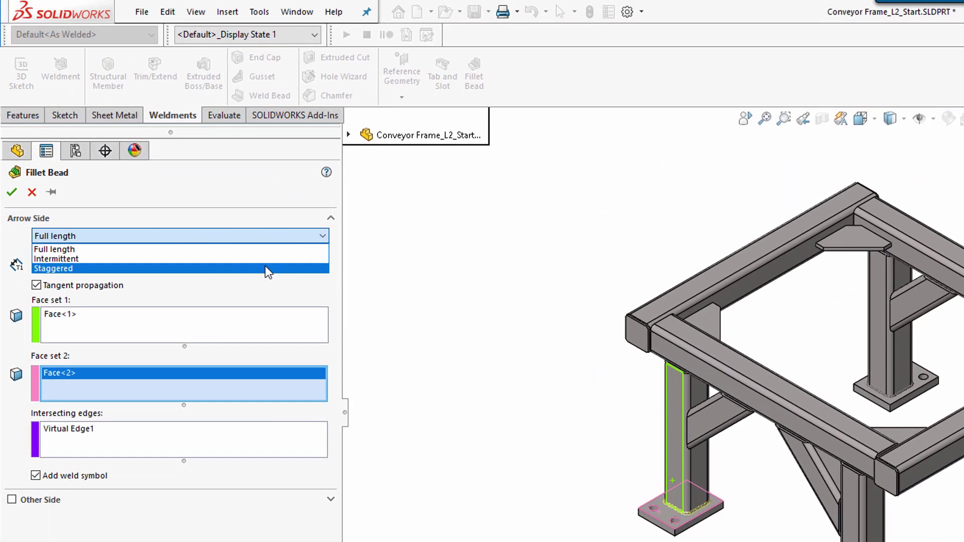
click(264, 249)
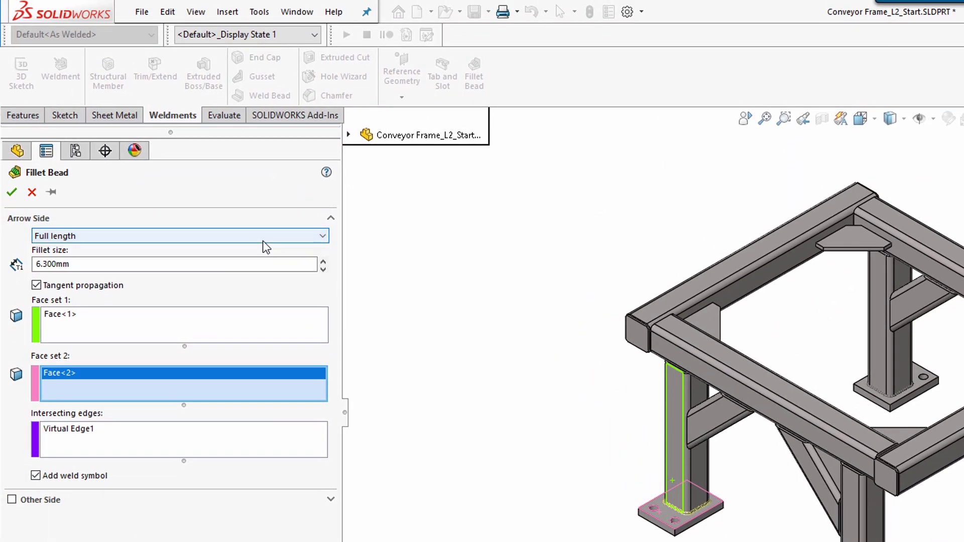
click(326, 172)
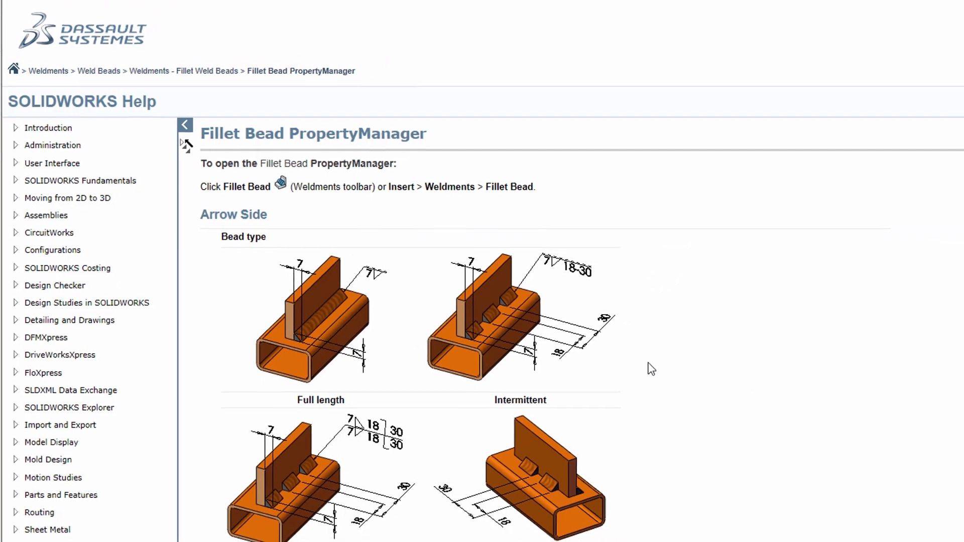
Scroll the Fillet Bead help page down to the Arrow Side bead type illustrations.
scroll(452, 298, down, 3)
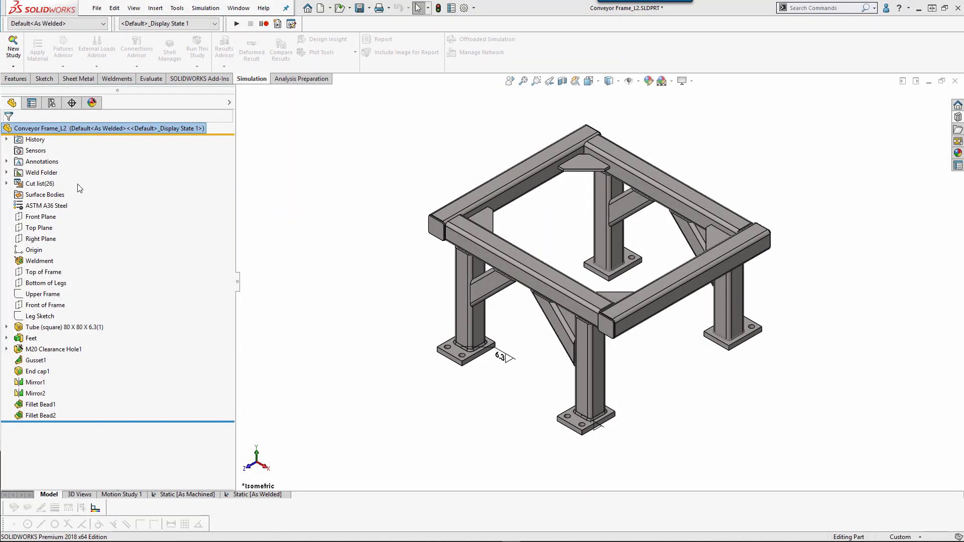
Expand the Weld Folder and inspect the 6.3mm Fillet Weld group, Weld Bead3 and Weld Bead4.
double_click(42, 172)
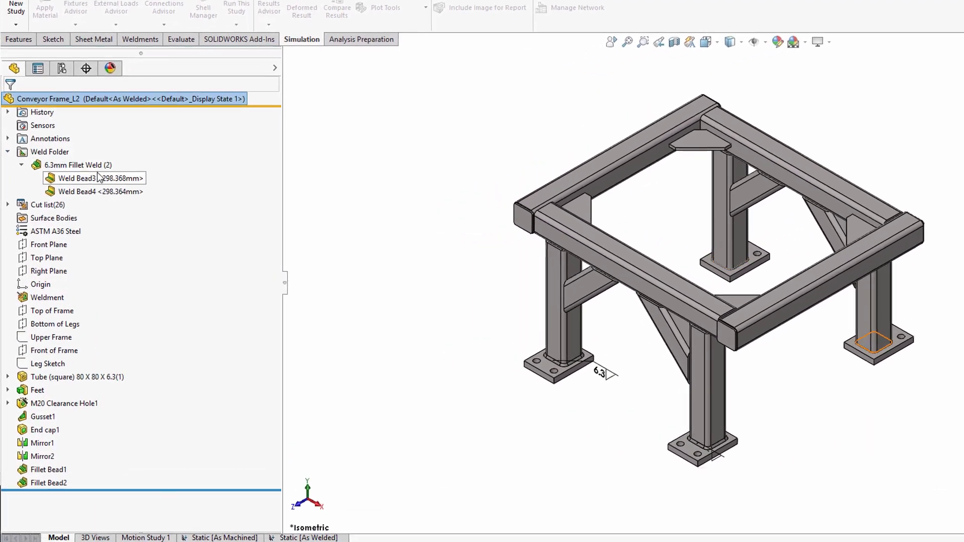
click(99, 167)
click(97, 177)
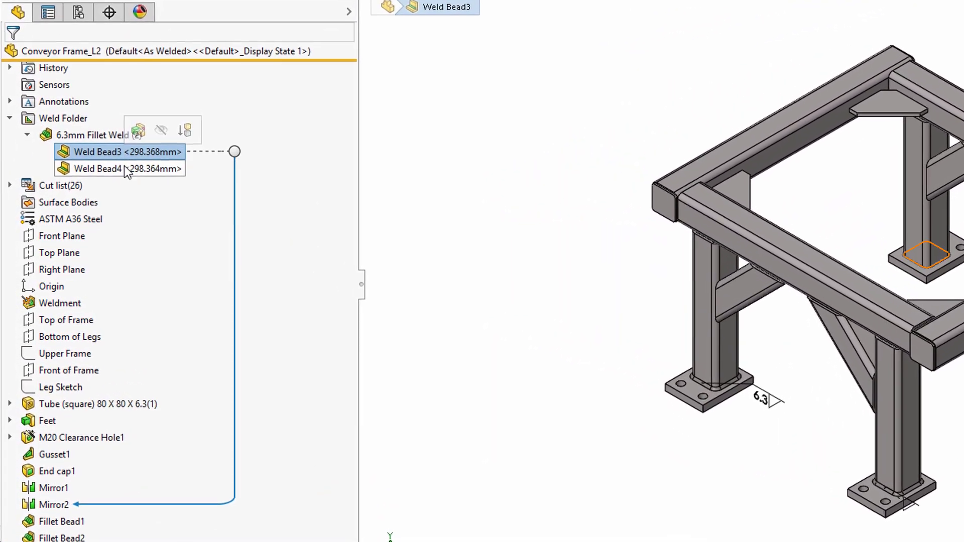
click(125, 170)
right_click(160, 168)
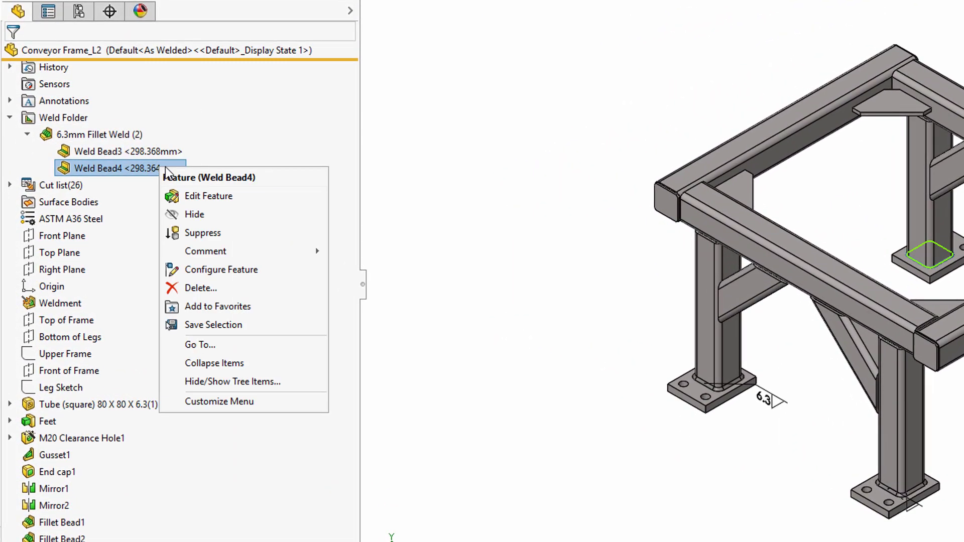
click(260, 154)
Expand the cut list and isolate the Fillet Bead1 body.
click(10, 185)
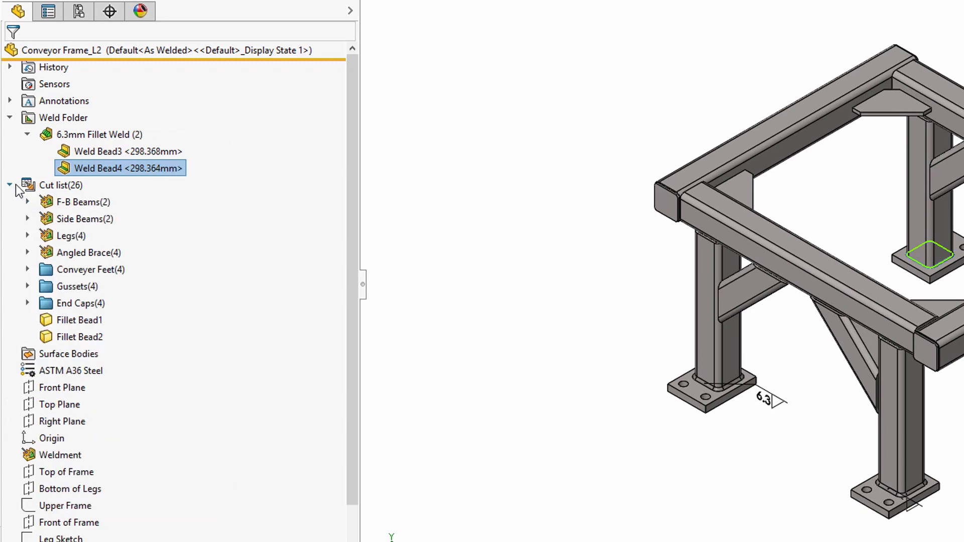
click(79, 320)
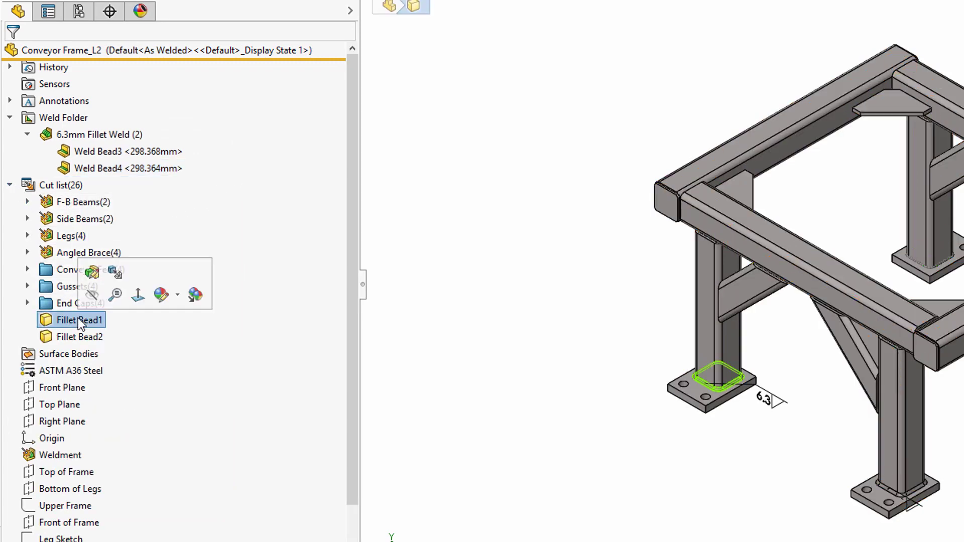
right_click(78, 319)
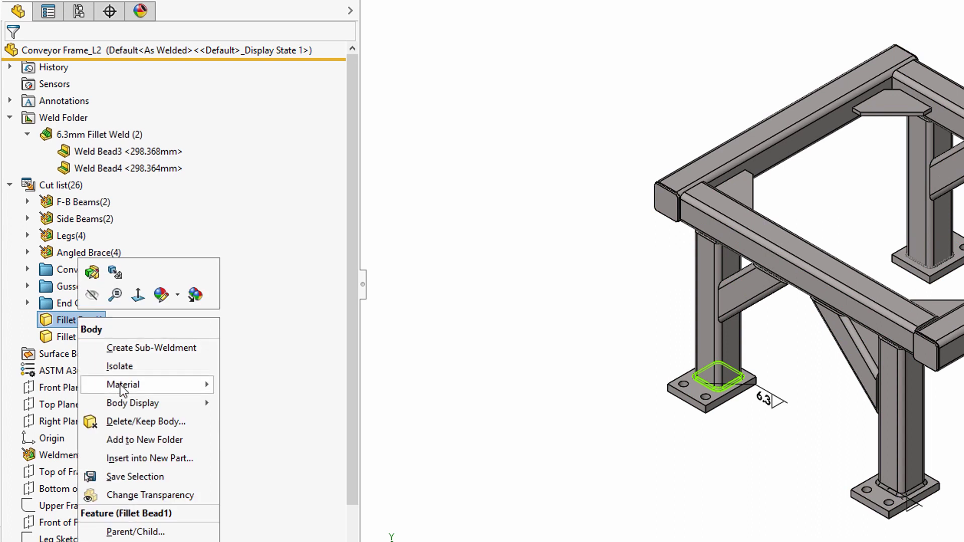
mouse_move(121, 386)
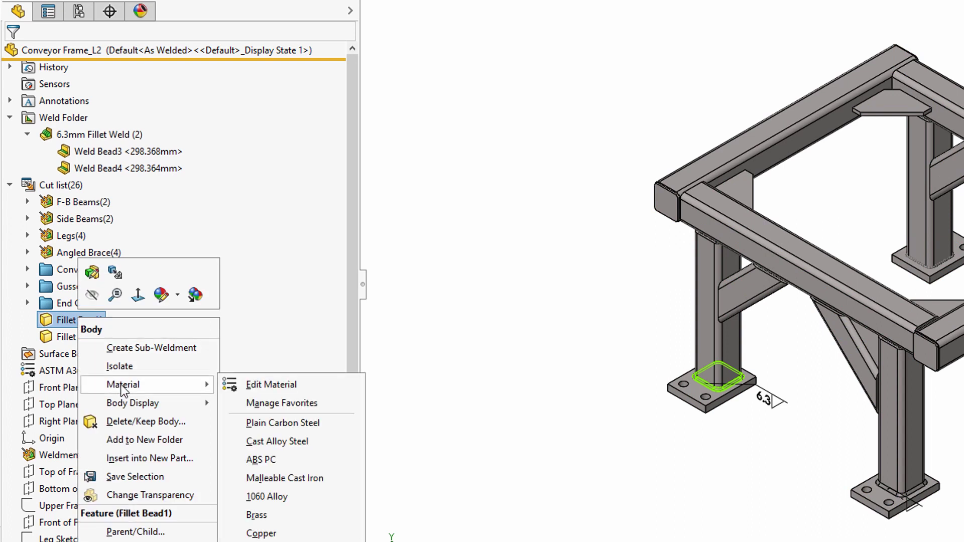
click(146, 369)
scroll(805, 312, down, 5)
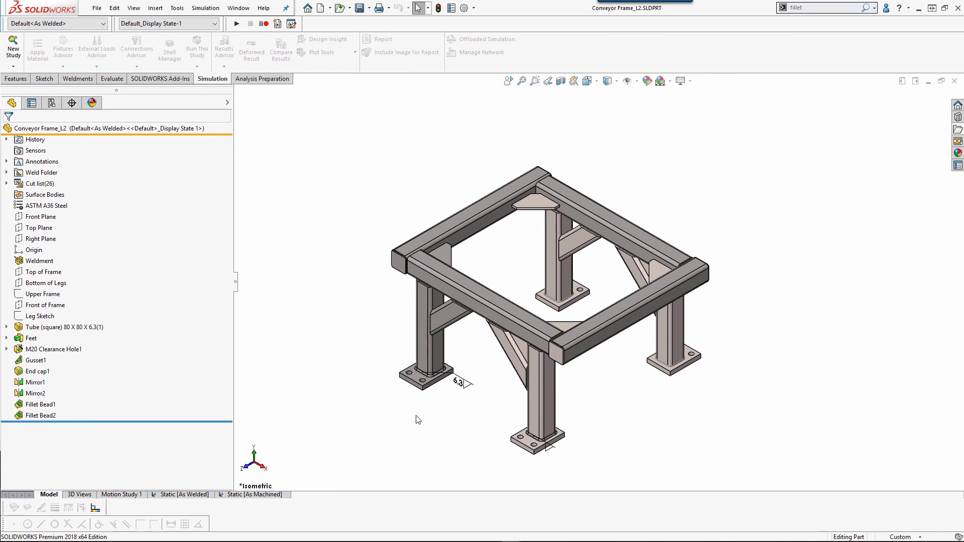
Set the Static 3 study mesh to curvature-based with an 8 mm maximum element size.
key(ctrl+Tab)
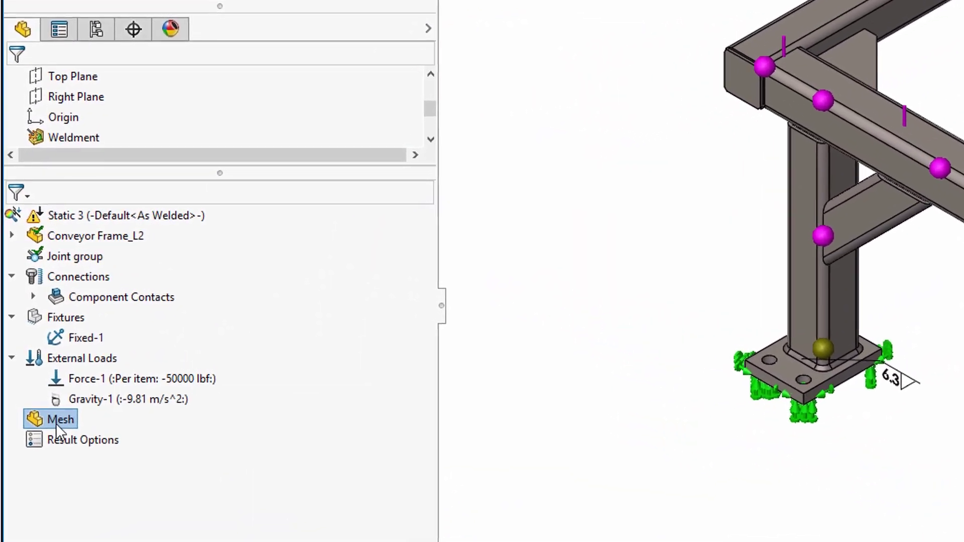
right_click(56, 423)
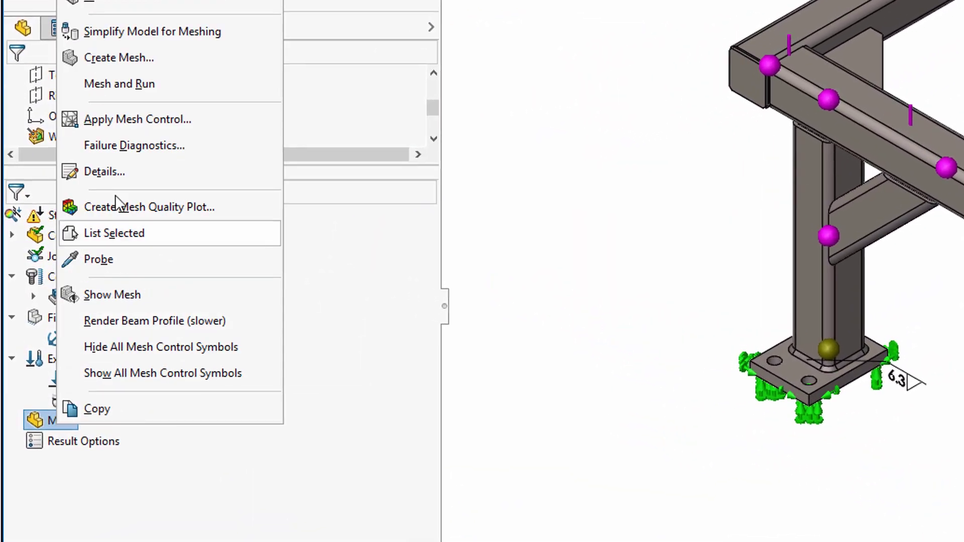
click(76, 62)
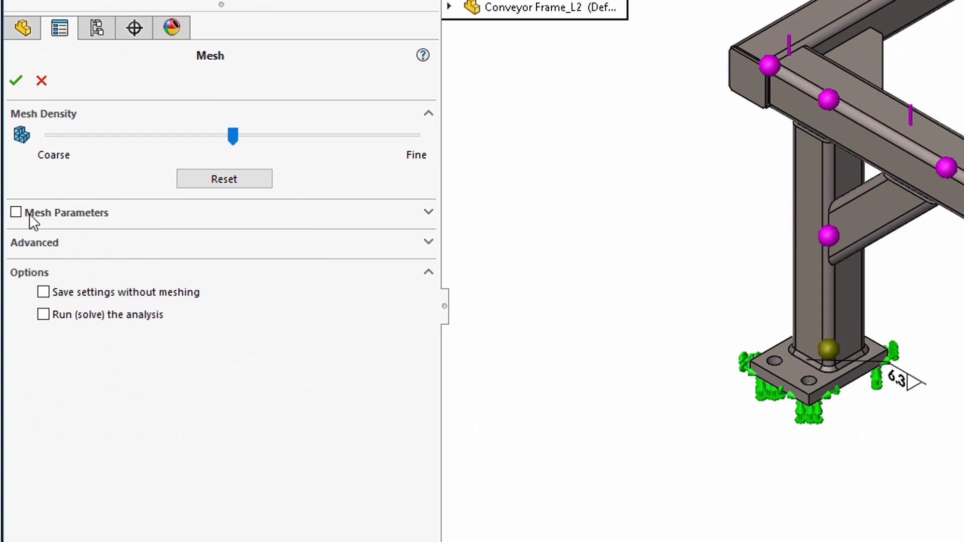
click(30, 214)
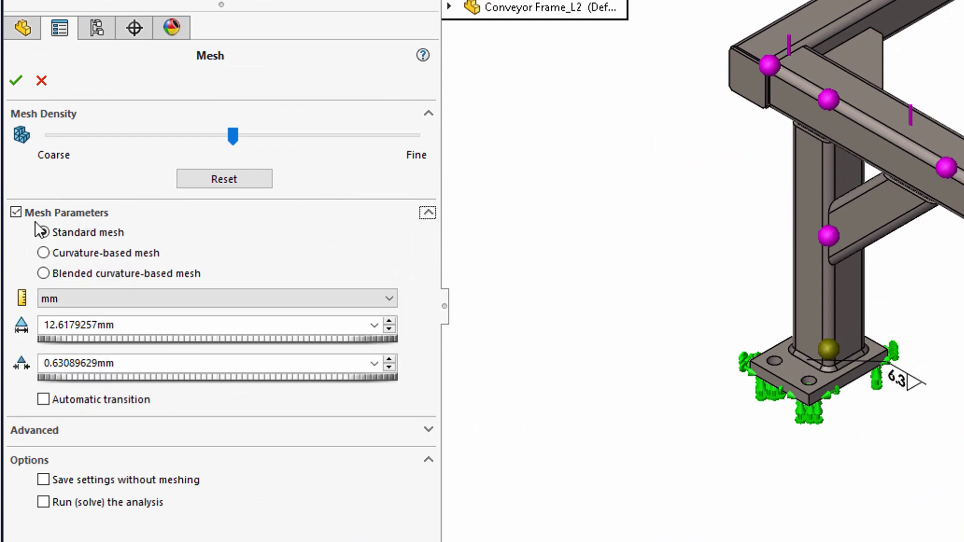
click(121, 255)
double_click(125, 326)
text(8.000mm)
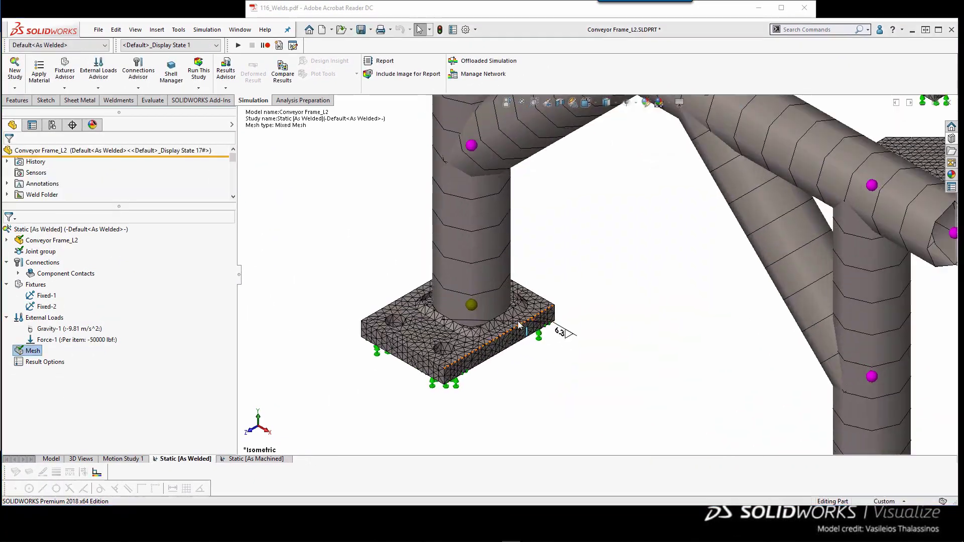
Scroll through the four viewports comparing As Welded and As Machined stress plots.
scroll(519, 326, down, 5)
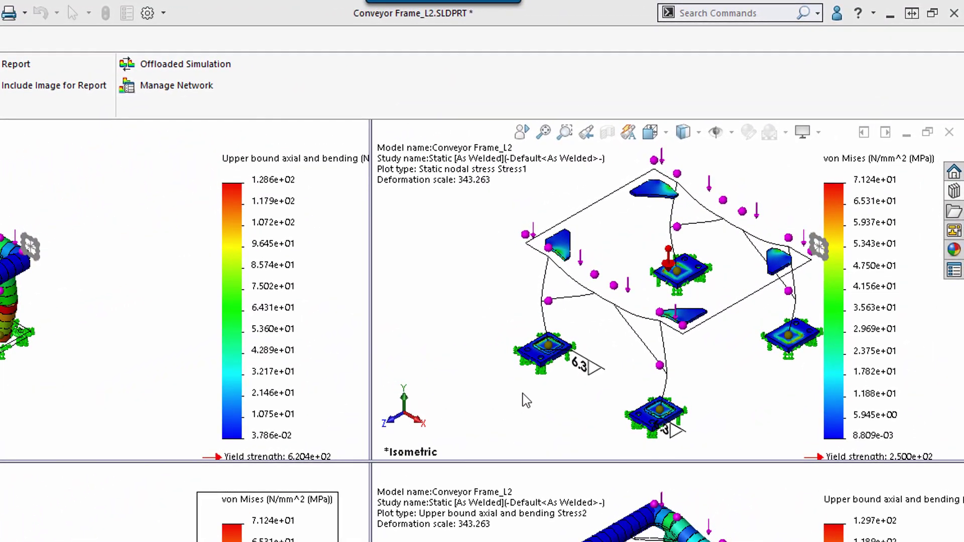
Zoom the comparison viewports in on the base-plate weld edge.
scroll(540, 372, down, 2)
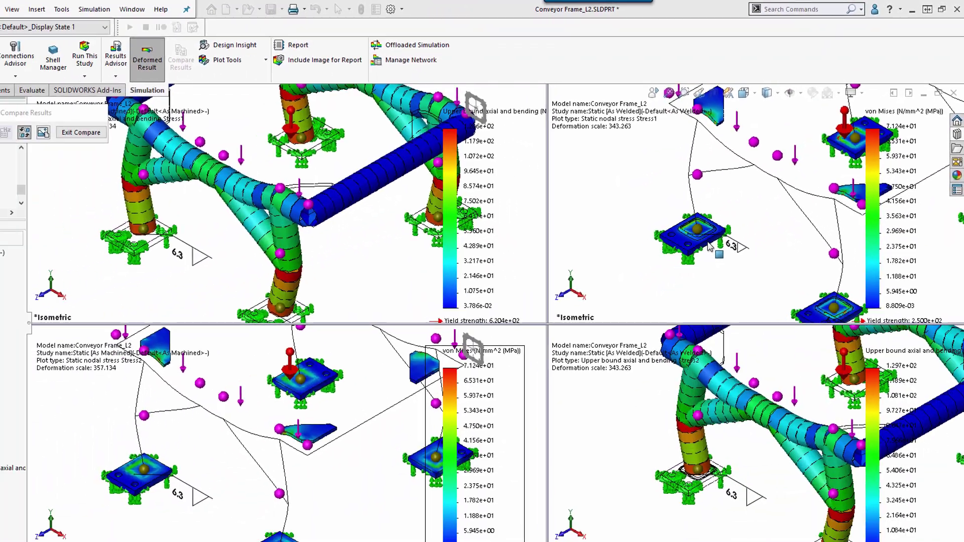
scroll(683, 224, down, 3)
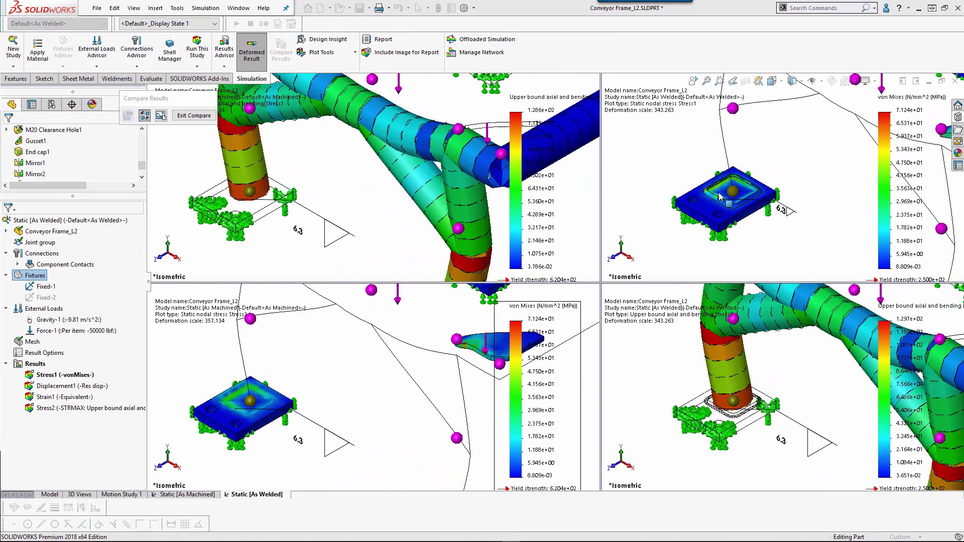
scroll(719, 196, down, 5)
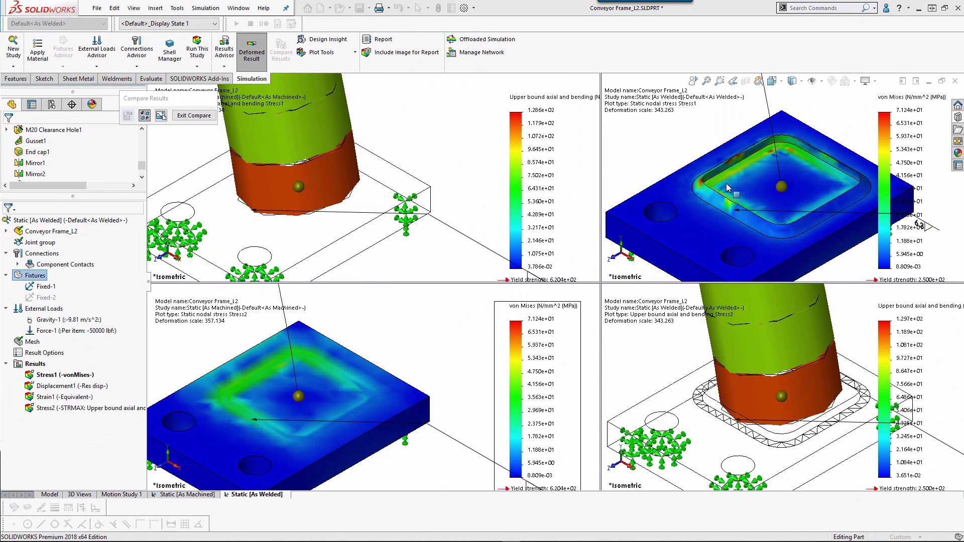
scroll(727, 188, down, 4)
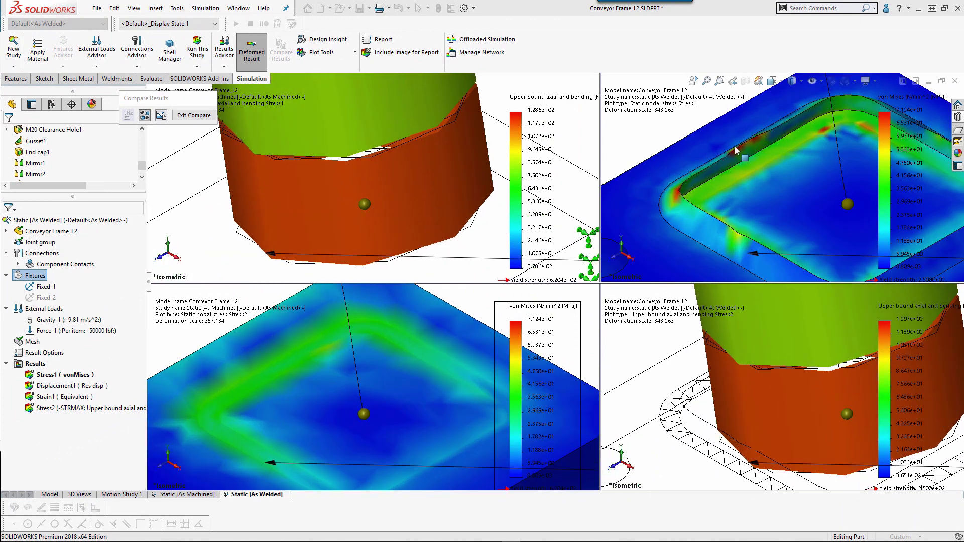